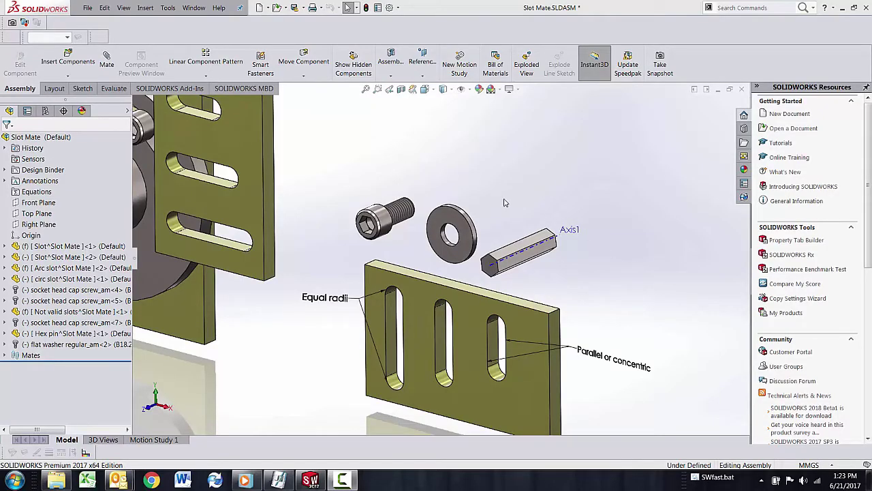
Zoom over the exploded plates, washer, screw and hex pin, then start a Mate from the S shortcut bar.
{"action": "scroll", "coordinate": [505, 202], "scroll_direction": "up", "scroll_amount": 3}
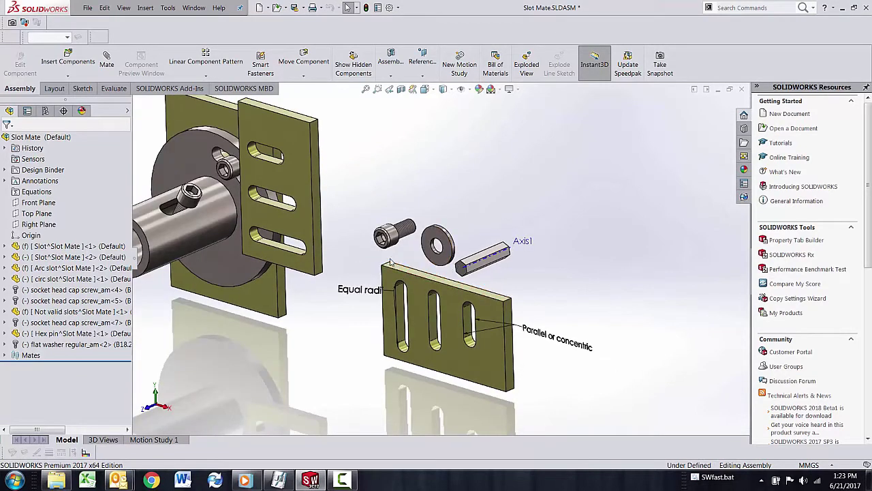
{"action": "scroll", "coordinate": [390, 263], "scroll_direction": "down", "scroll_amount": 2}
{"action": "scroll", "coordinate": [449, 259], "scroll_direction": "up", "scroll_amount": 1}
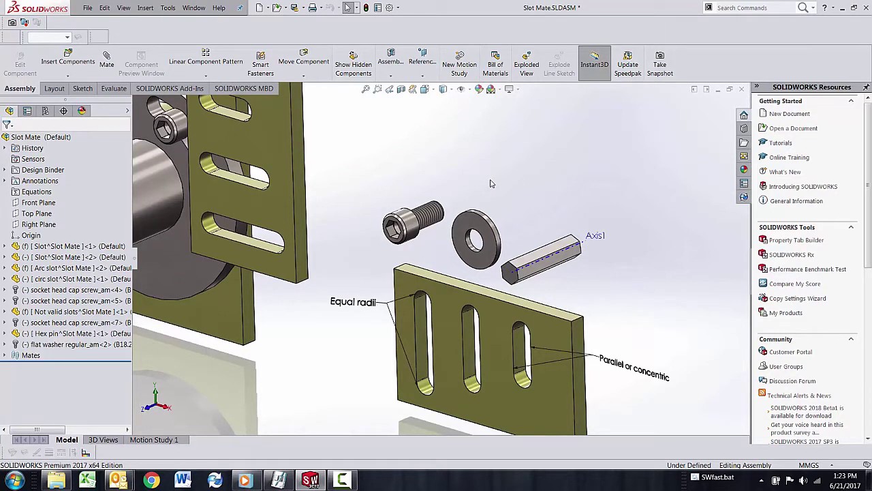
{"action": "key", "text": "s"}
{"action": "left_click", "coordinate": [520, 200]}
Pick Slot under Mechanical Mates and leave its constraint on Free.
{"action": "left_click_drag", "start_coordinate": [127, 238], "coordinate": [127, 289]}
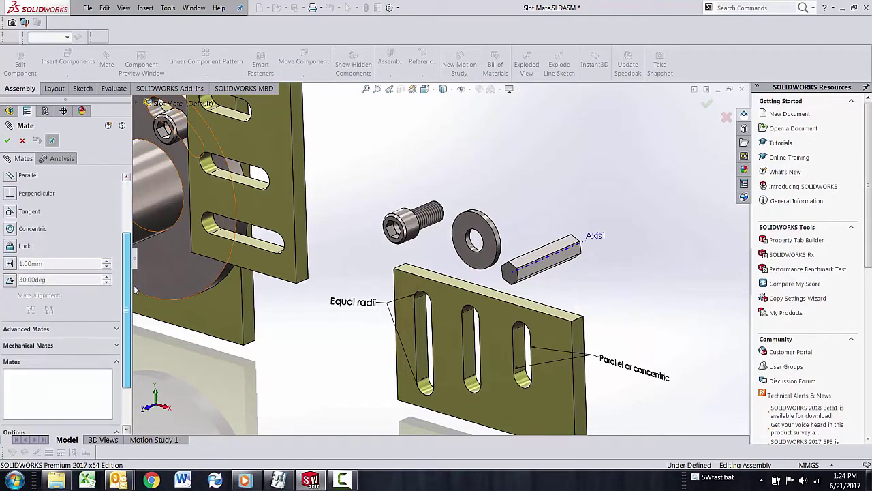
{"action": "left_click", "coordinate": [114, 343]}
{"action": "scroll", "coordinate": [126, 314], "scroll_direction": "up", "scroll_amount": 5}
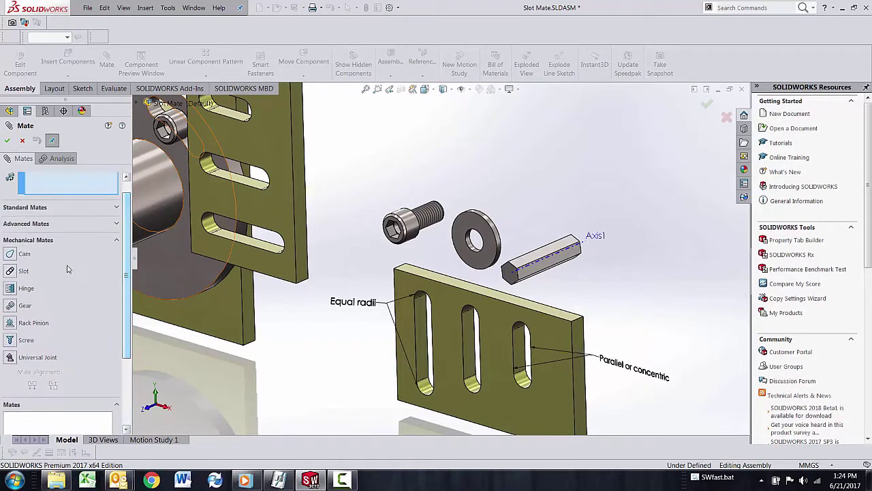
{"action": "left_click", "coordinate": [10, 271]}
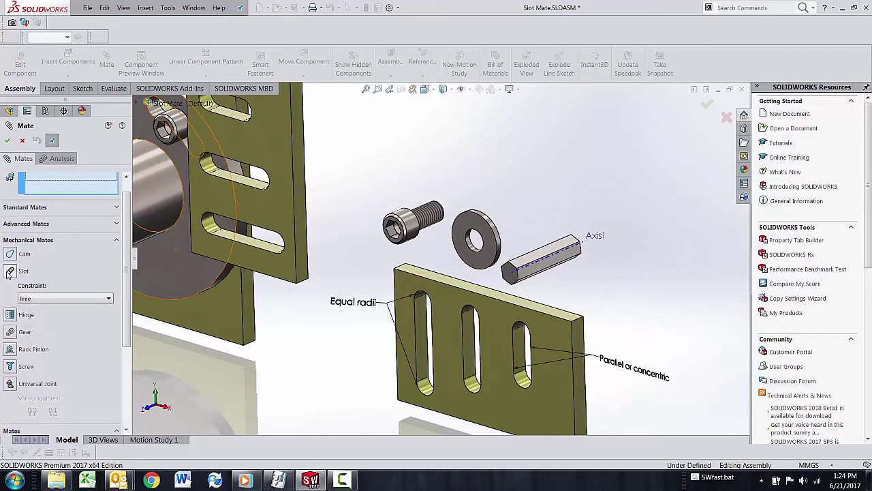
{"action": "left_click", "coordinate": [75, 299]}
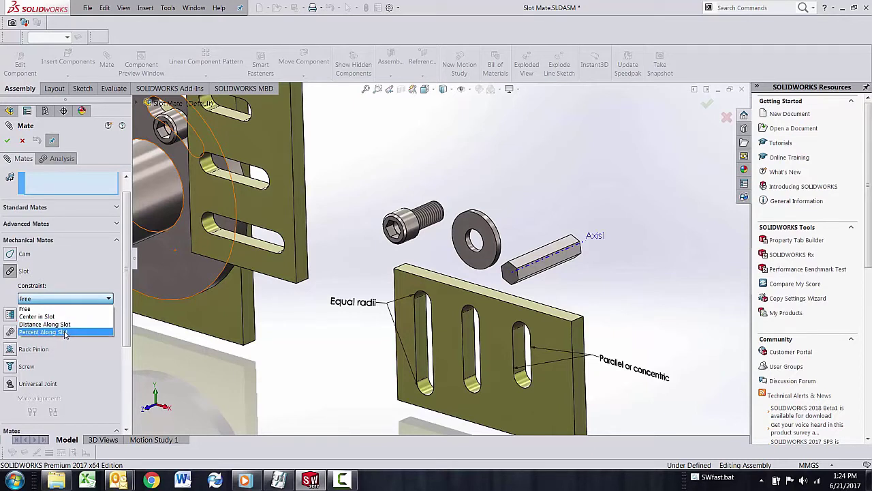
{"action": "left_click", "coordinate": [389, 138]}
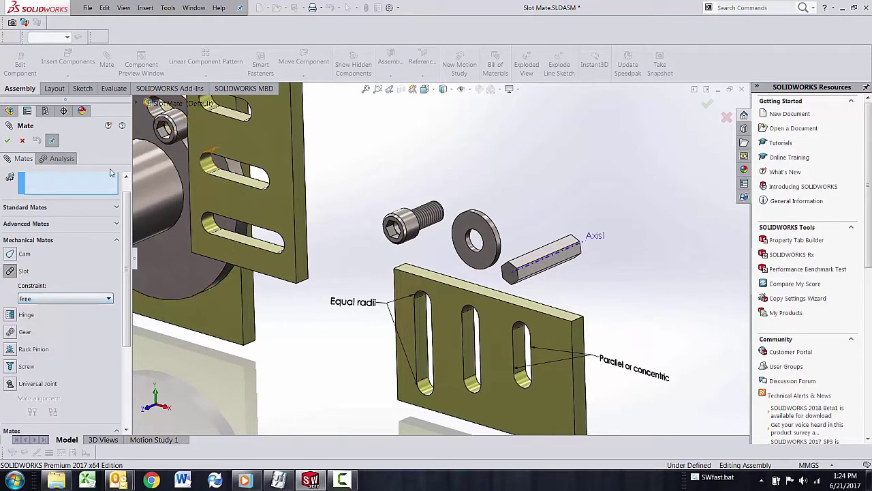
Slot-mate the upright plate's middle slot face to the lower plate's left slot face.
{"action": "left_click", "coordinate": [21, 141]}
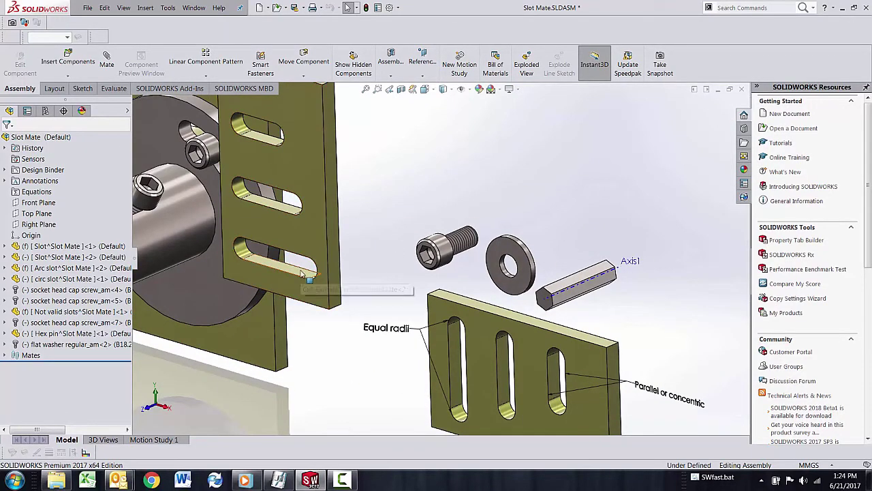
{"action": "left_click", "coordinate": [269, 203]}
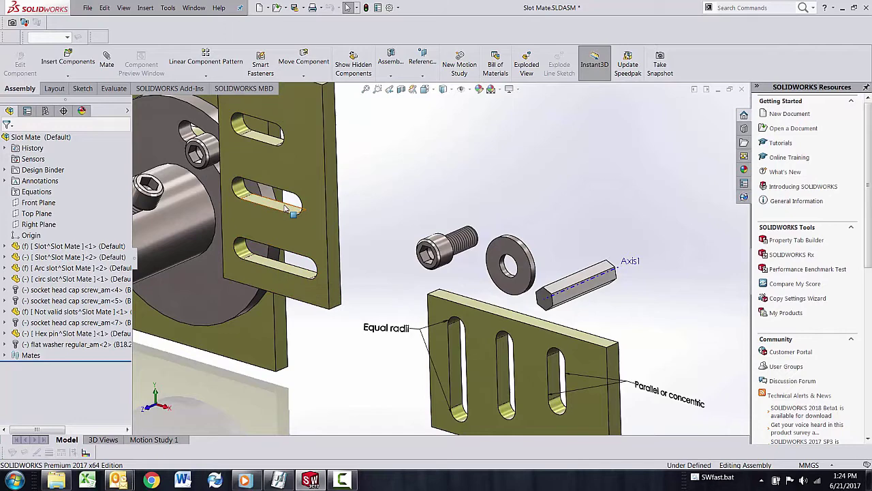
{"action": "left_click", "coordinate": [456, 352], "text": "ctrl"}
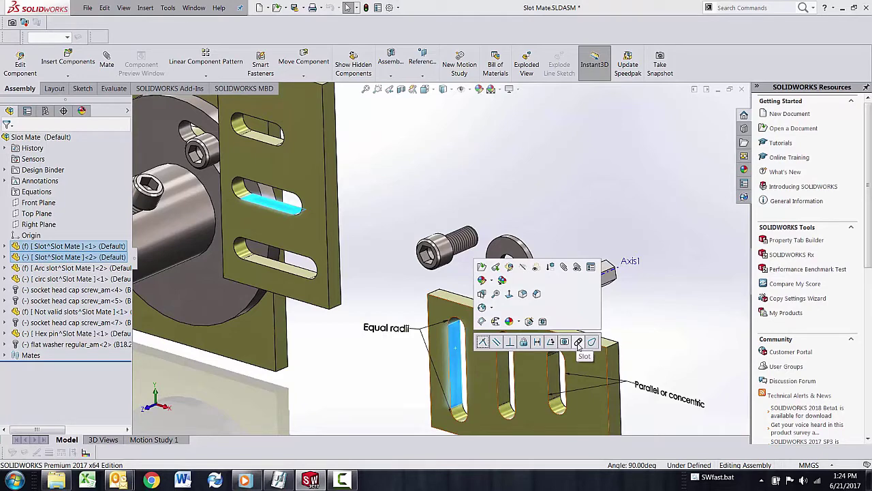
{"action": "left_click", "coordinate": [577, 343]}
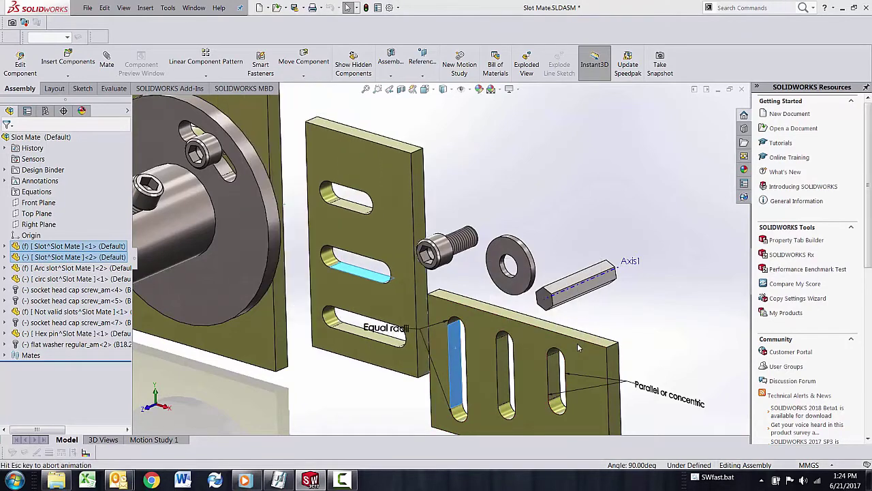
Slide the mated plate along its slot, then select another of its slot faces.
{"action": "scroll", "coordinate": [502, 278], "scroll_direction": "down", "scroll_amount": 3}
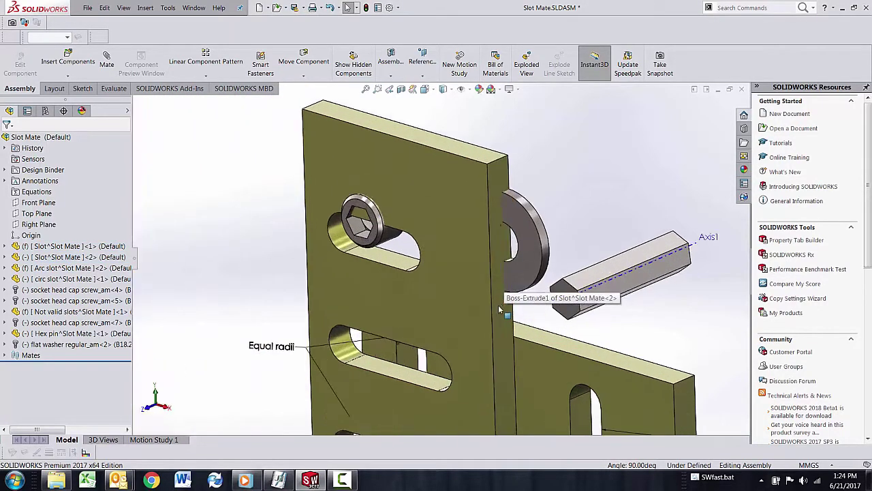
{"action": "scroll", "coordinate": [498, 305], "scroll_direction": "down", "scroll_amount": 2}
{"action": "left_click", "coordinate": [374, 214]}
{"action": "left_click_drag", "start_coordinate": [374, 214], "coordinate": [405, 261]}
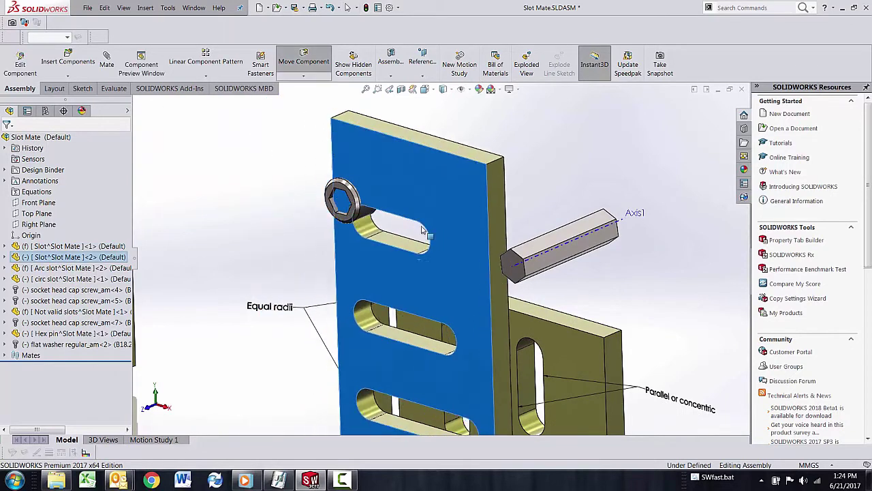
{"action": "key", "text": "Escape"}
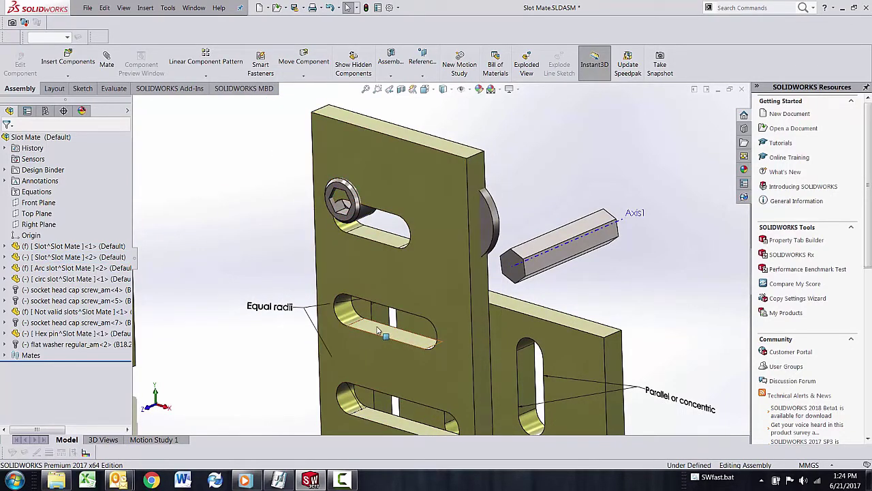
{"action": "left_click", "coordinate": [382, 332]}
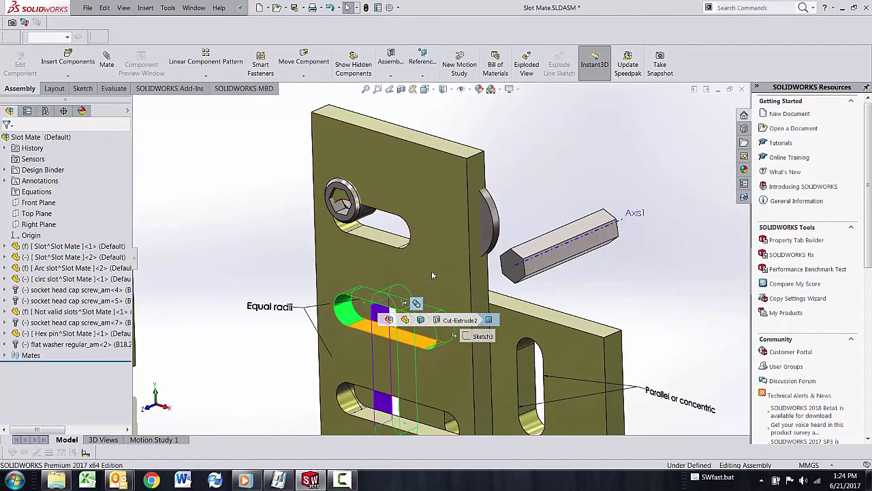
Add a second Slot mate between the plates, trying Center in Slot but keeping Free.
{"action": "left_click", "coordinate": [433, 272]}
{"action": "left_click", "coordinate": [91, 316]}
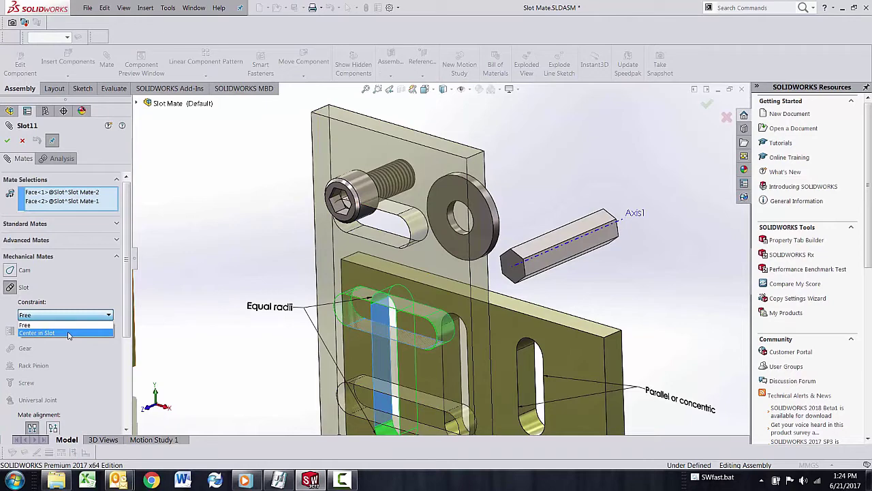
{"action": "left_click", "coordinate": [68, 332]}
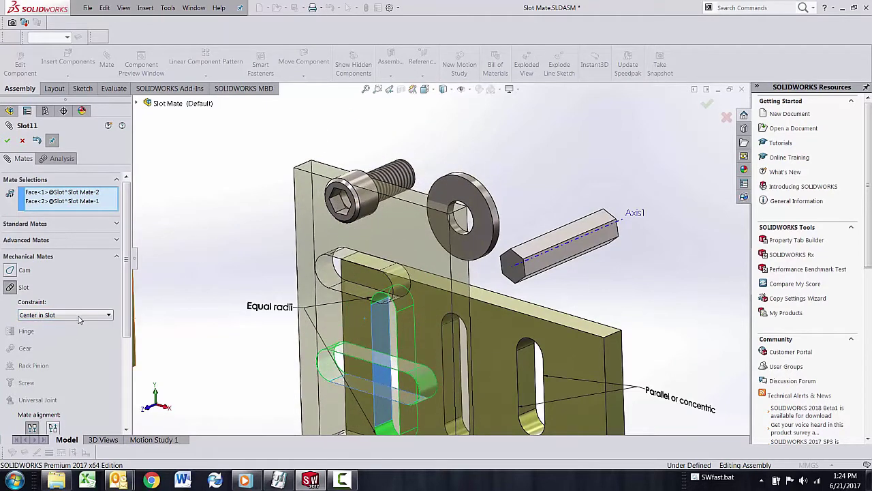
{"action": "left_click", "coordinate": [79, 320]}
{"action": "left_click", "coordinate": [79, 323]}
{"action": "left_click", "coordinate": [6, 141]}
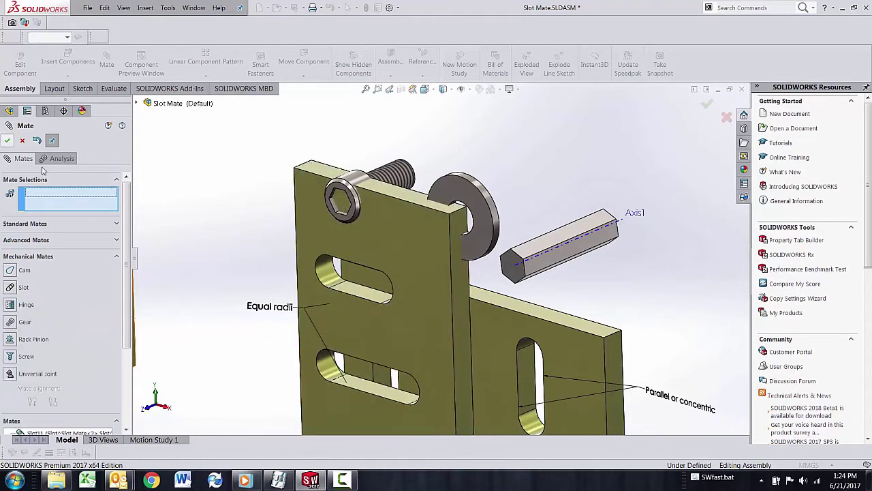
{"action": "left_click", "coordinate": [7, 141]}
{"action": "scroll", "coordinate": [291, 278], "scroll_direction": "down", "scroll_amount": 2}
Pull the socket head cap screw into place and slot-mate it to the plate's lower slot.
{"action": "mouse_move", "coordinate": [293, 277]}
{"action": "left_mouse_down"}
{"action": "mouse_move", "coordinate": [354, 275]}
{"action": "mouse_move", "coordinate": [381, 292]}
{"action": "left_mouse_up"}
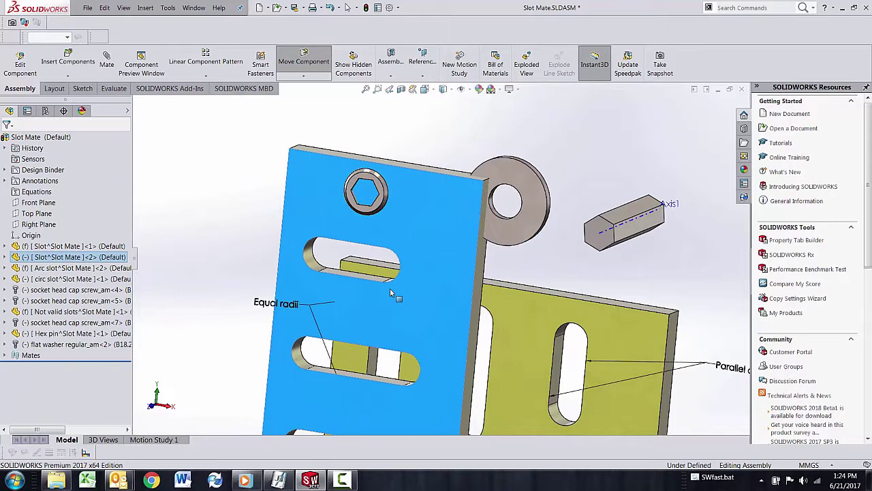
{"action": "middle_click_drag", "start_coordinate": [381, 292], "coordinate": [362, 203]}
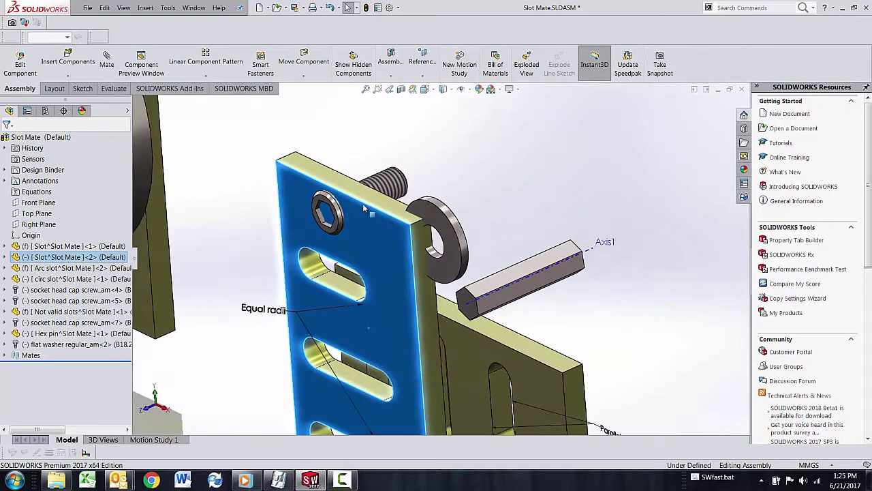
{"action": "left_click_drag", "start_coordinate": [392, 179], "coordinate": [282, 228]}
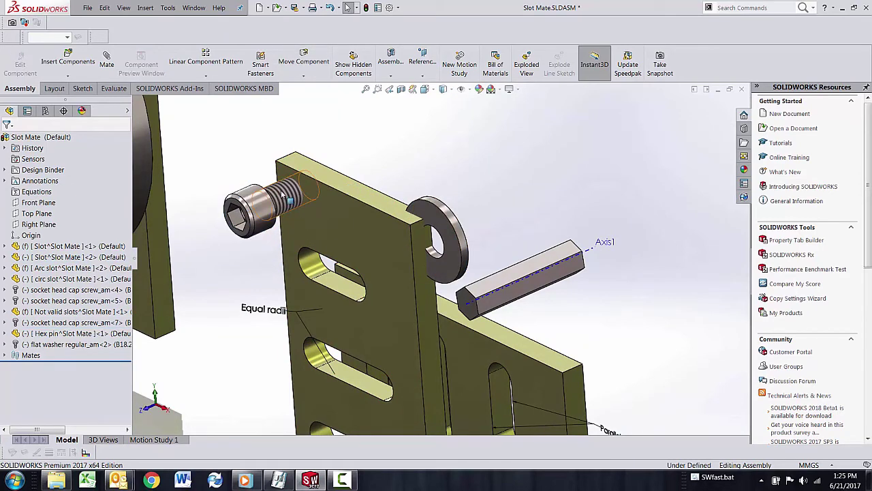
{"action": "middle_click_drag", "start_coordinate": [344, 239], "coordinate": [385, 244]}
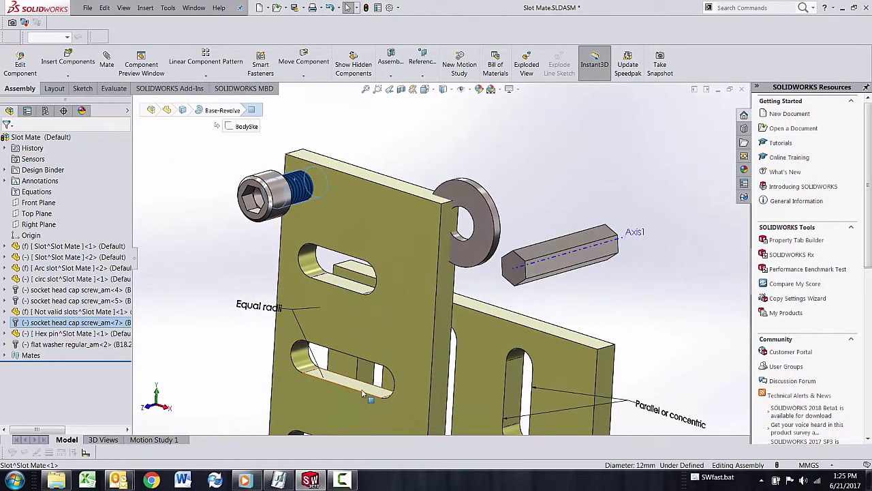
{"action": "right_click", "coordinate": [364, 389]}
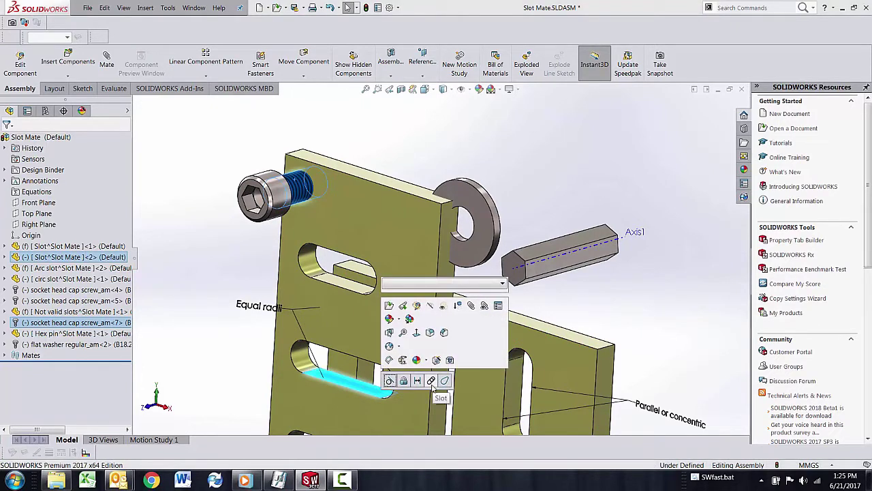
{"action": "left_click", "coordinate": [432, 384]}
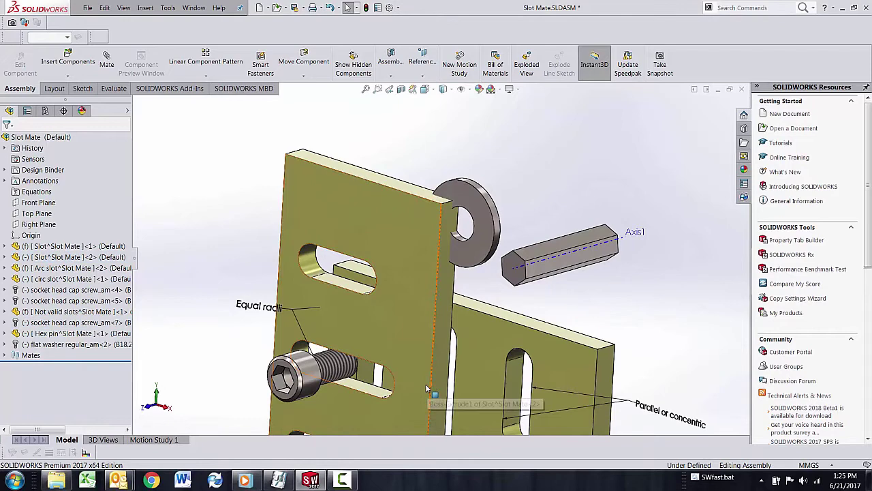
{"action": "left_click", "coordinate": [338, 372]}
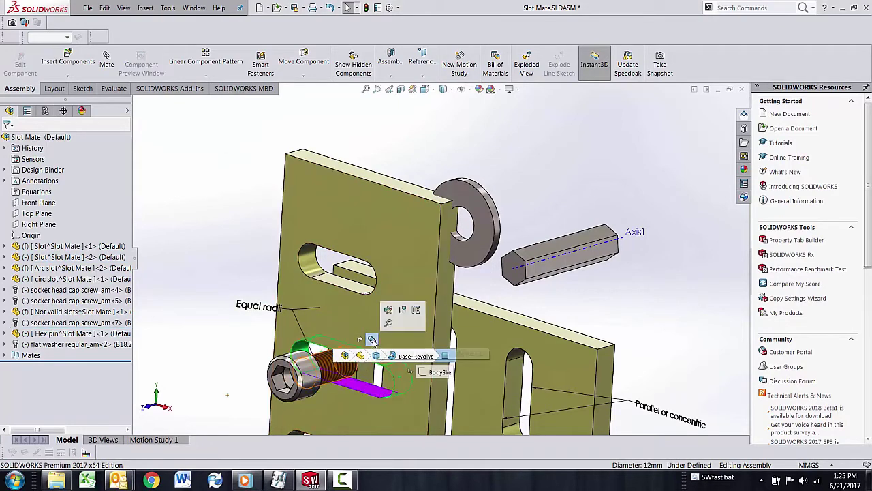
Accept the cap screw's Slot mate with its constraint kept at Free.
{"action": "left_click", "coordinate": [389, 309]}
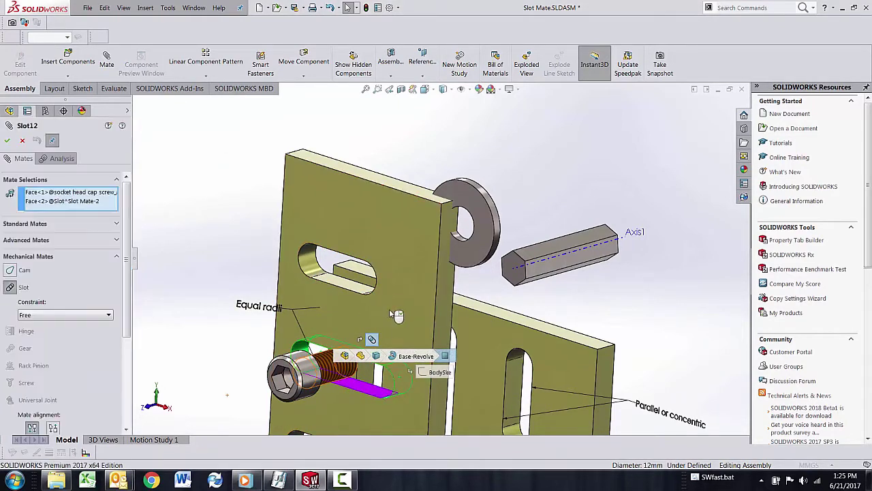
{"action": "left_click", "coordinate": [85, 318]}
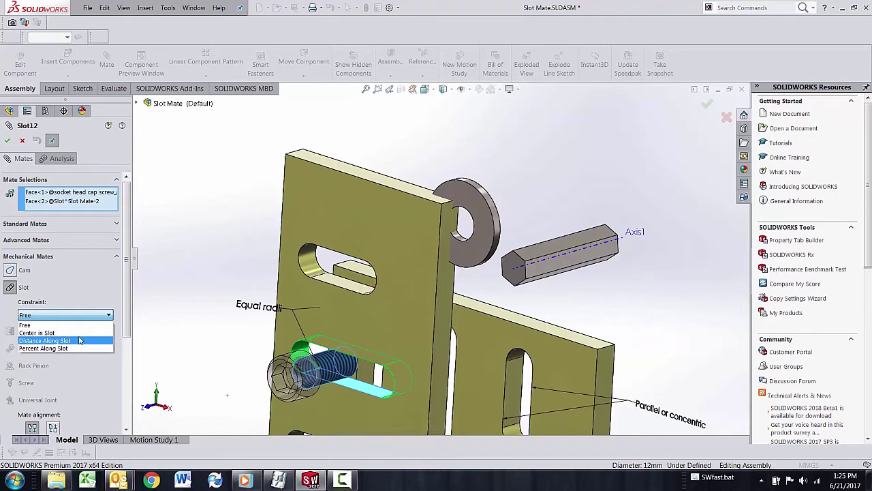
{"action": "left_click", "coordinate": [41, 325]}
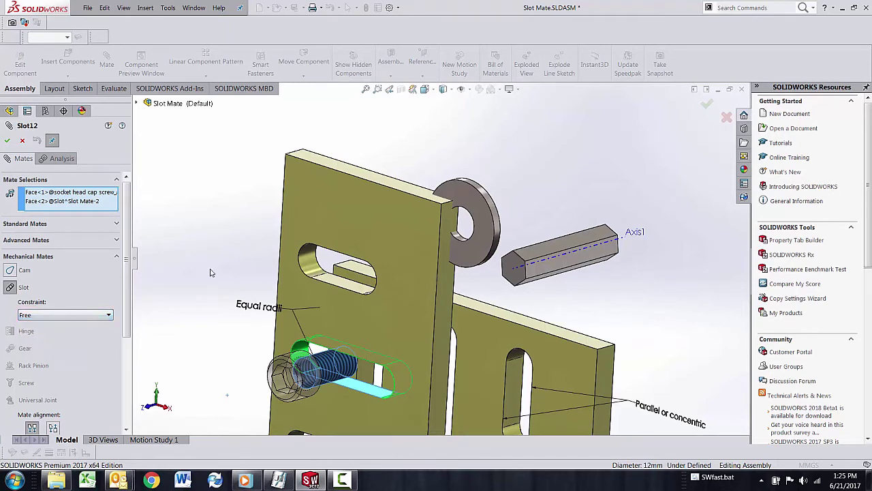
{"action": "left_click", "coordinate": [7, 140]}
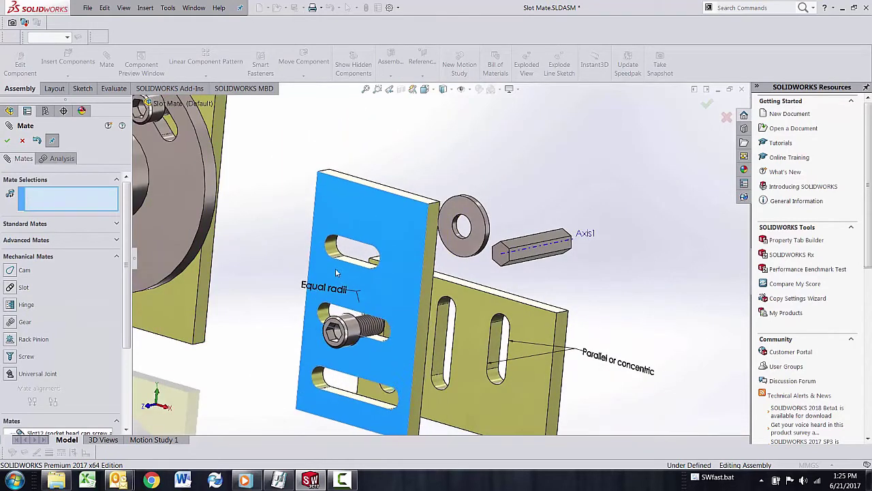
Slot-mate the flat washer's hole face to the lower plate's second slot and slide it down.
{"action": "left_click", "coordinate": [7, 140]}
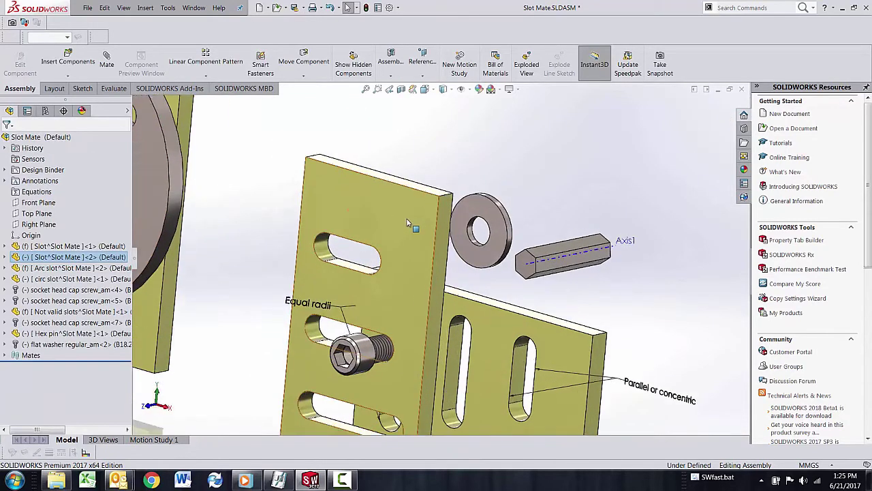
{"action": "scroll", "coordinate": [422, 211], "scroll_direction": "down", "scroll_amount": 3}
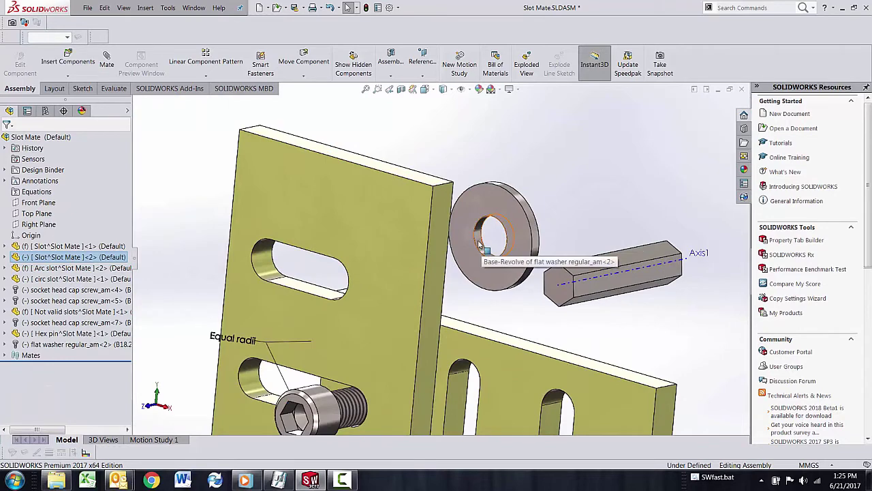
{"action": "left_click", "coordinate": [484, 244]}
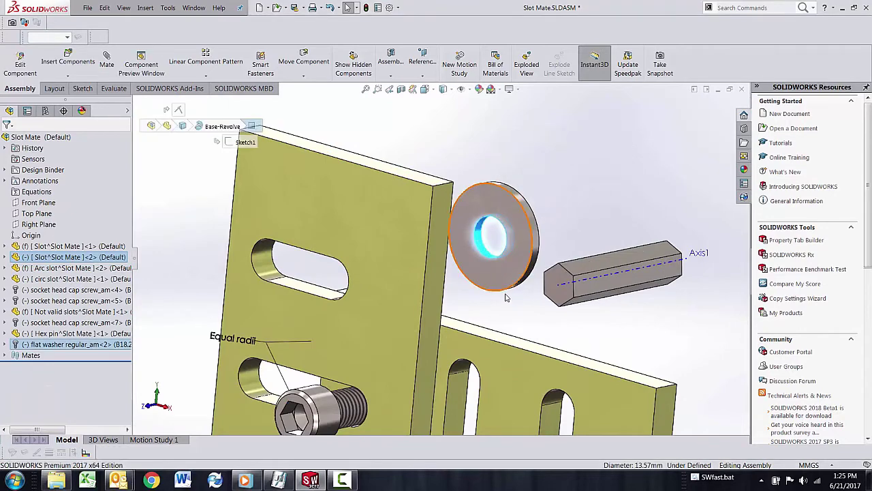
{"action": "left_click", "coordinate": [461, 399], "text": "ctrl"}
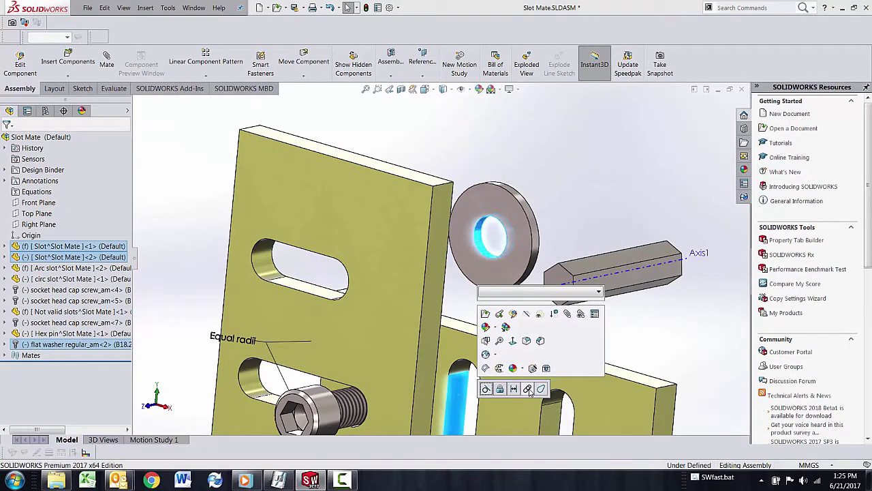
{"action": "left_click", "coordinate": [527, 389]}
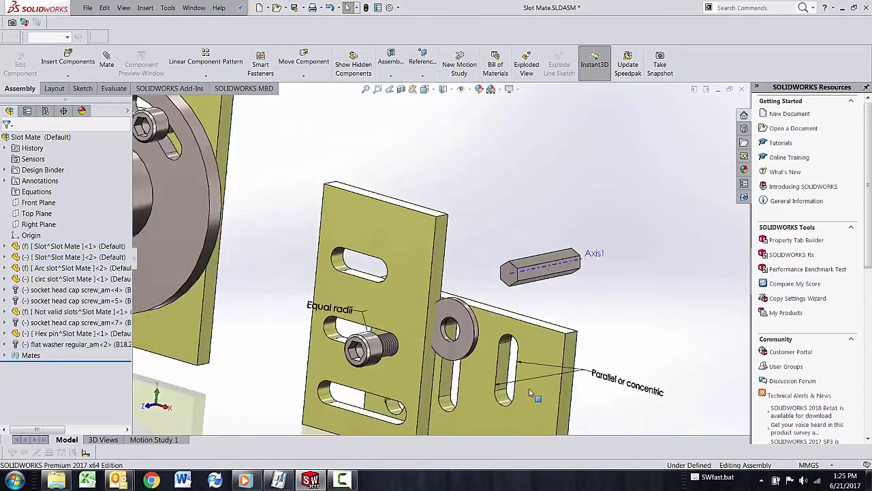
{"action": "mouse_move", "coordinate": [450, 312]}
{"action": "left_mouse_down"}
{"action": "mouse_move", "coordinate": [450, 377]}
{"action": "mouse_move", "coordinate": [453, 318]}
{"action": "left_mouse_up"}
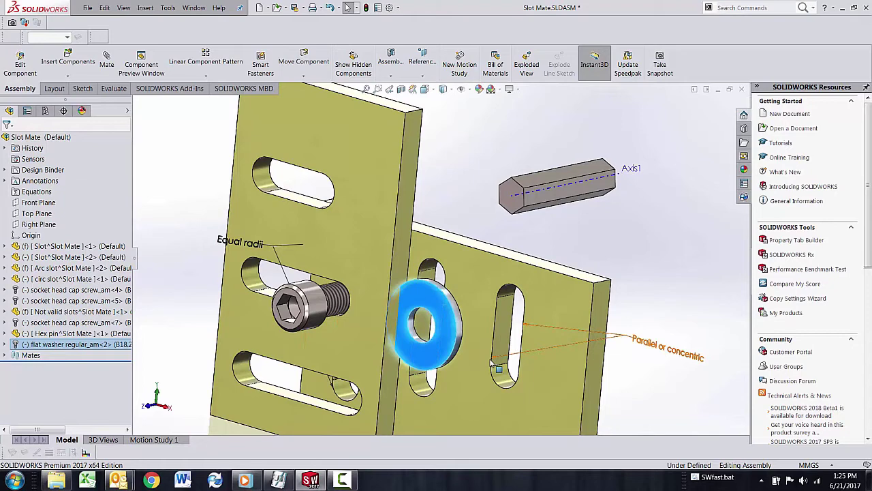
{"action": "scroll", "coordinate": [566, 225], "scroll_direction": "down", "scroll_amount": 2}
Slot-mate the hex pin's Axis1 to the second slot face and drag the pin down it.
{"action": "scroll", "coordinate": [565, 239], "scroll_direction": "up", "scroll_amount": 3}
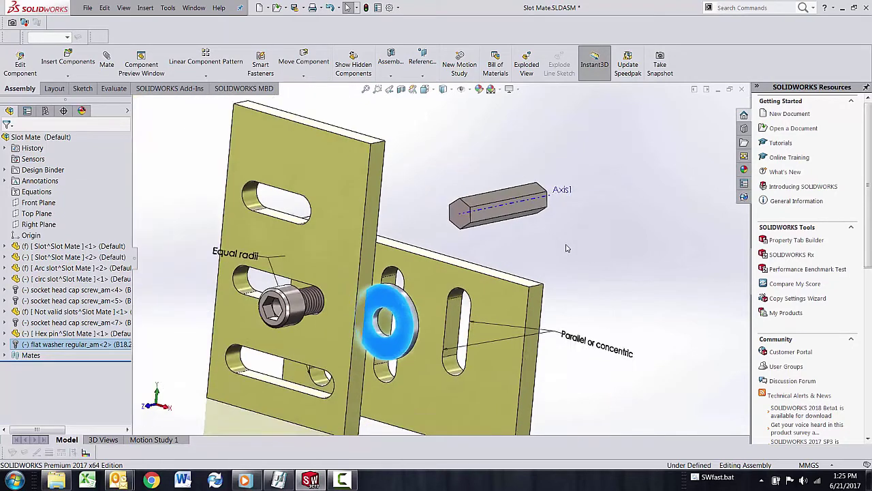
{"action": "scroll", "coordinate": [564, 240], "scroll_direction": "down", "scroll_amount": 1}
{"action": "left_click", "coordinate": [514, 323]}
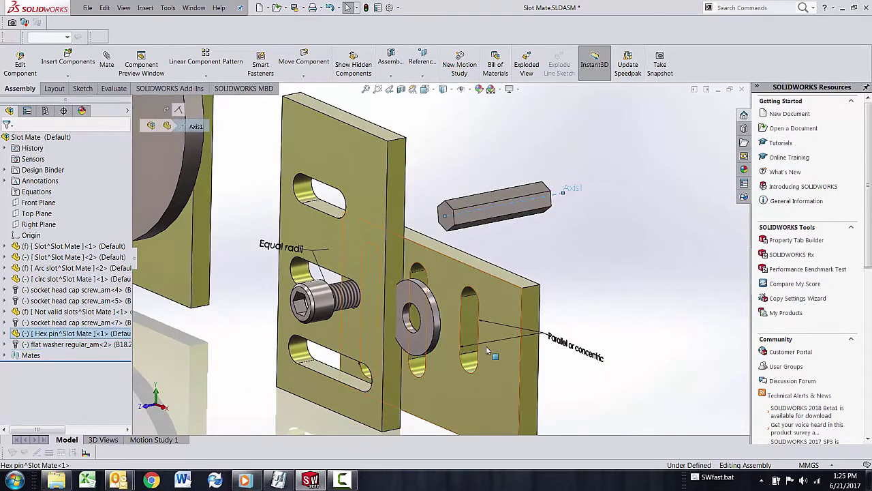
{"action": "left_click", "coordinate": [469, 323]}
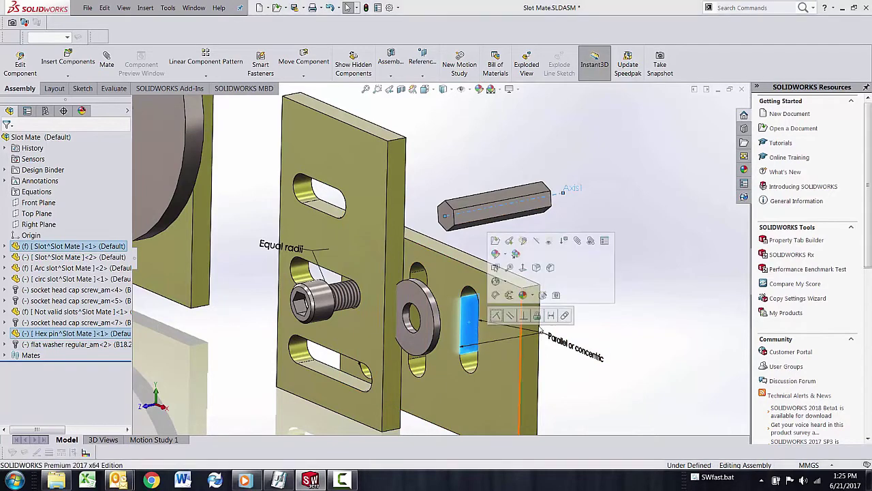
{"action": "left_click", "coordinate": [565, 321]}
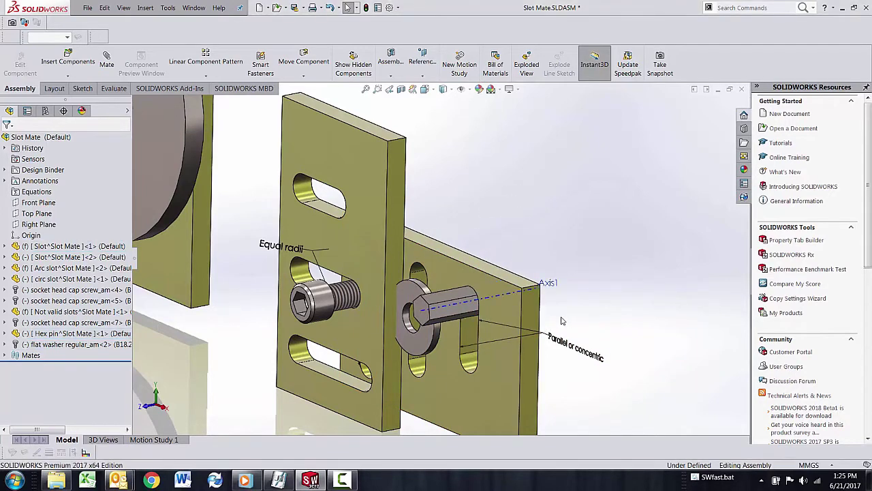
{"action": "middle_click_drag", "start_coordinate": [499, 321], "coordinate": [502, 320]}
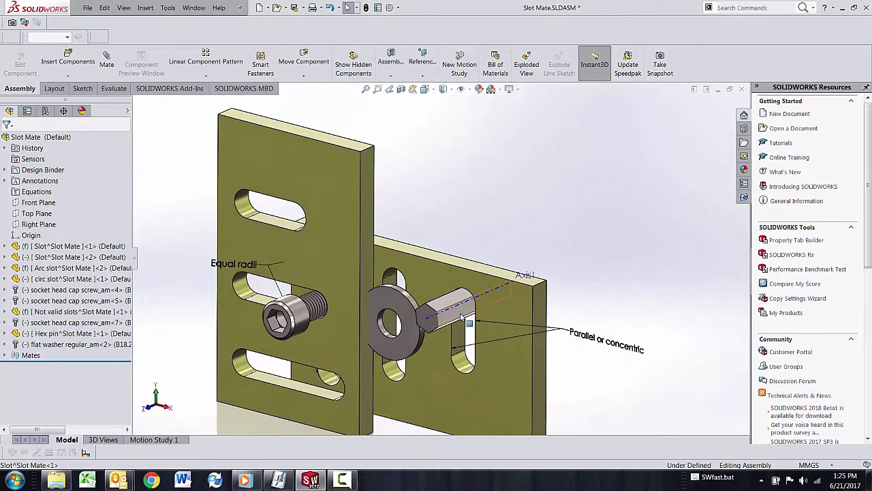
{"action": "left_click_drag", "start_coordinate": [455, 312], "coordinate": [469, 351]}
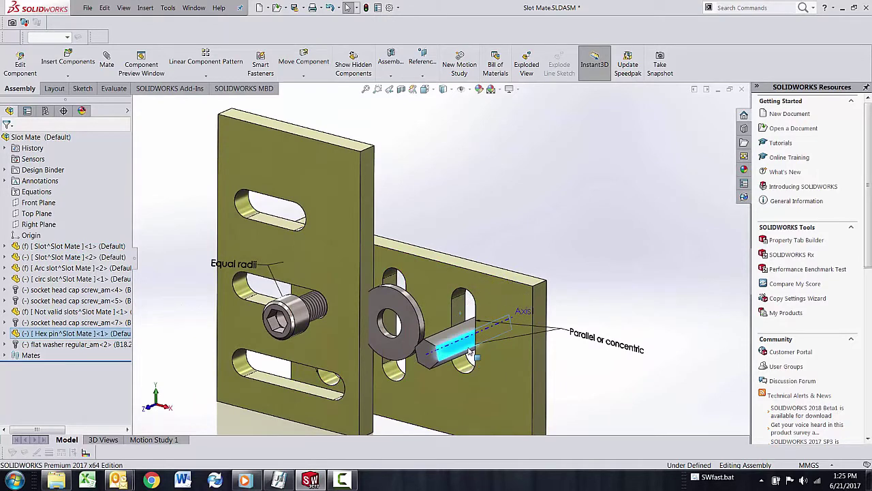
Orbit to the hub and rotate the disk so its cap screw follows the arc slot.
{"action": "key", "text": "z"}
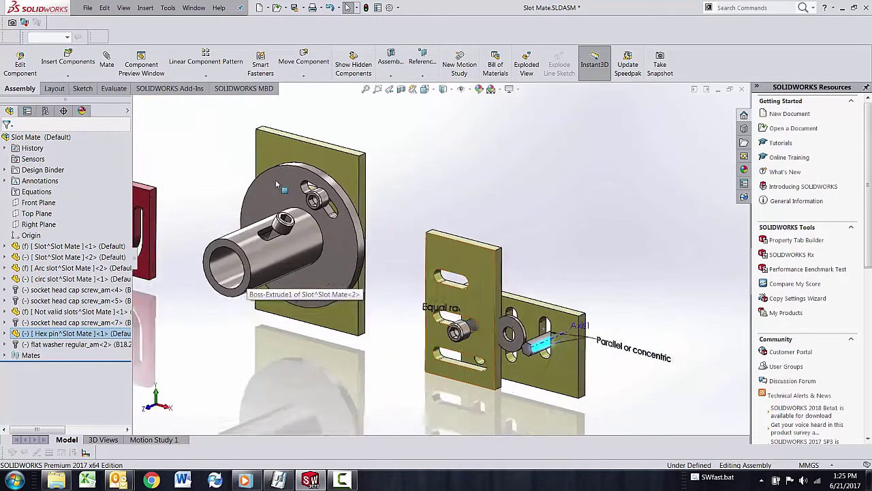
{"action": "scroll", "coordinate": [275, 180], "scroll_direction": "down", "scroll_amount": 5}
{"action": "scroll", "coordinate": [367, 252], "scroll_direction": "down", "scroll_amount": 3}
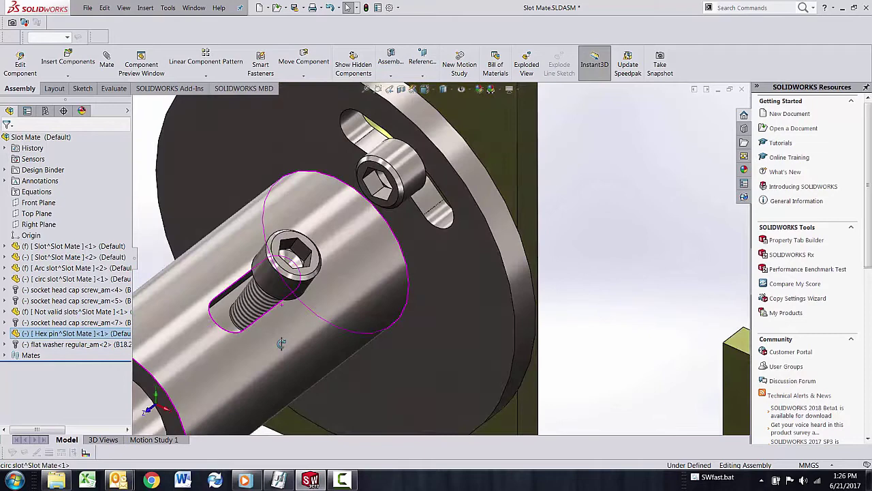
{"action": "middle_click_drag", "start_coordinate": [269, 315], "coordinate": [291, 306]}
{"action": "mouse_move", "coordinate": [223, 351]}
{"action": "middle_mouse_down"}
{"action": "mouse_move", "coordinate": [285, 194]}
{"action": "mouse_move", "coordinate": [331, 182]}
{"action": "middle_mouse_up"}
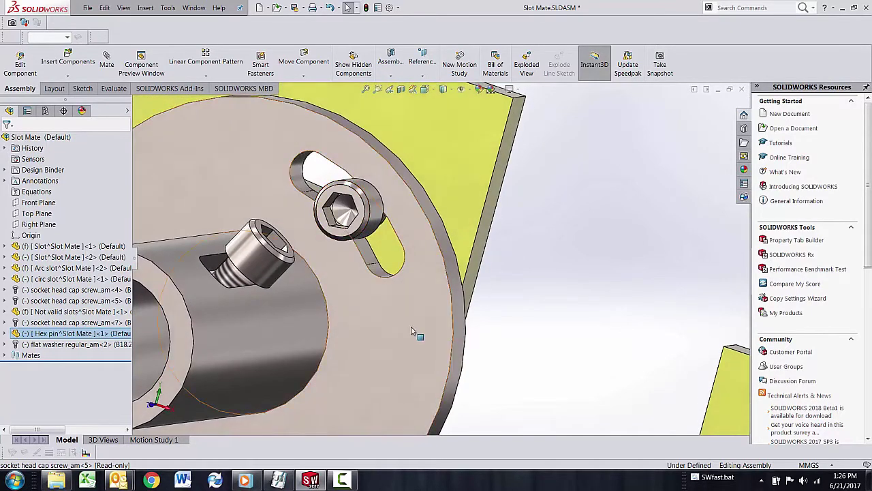
{"action": "mouse_move", "coordinate": [415, 331]}
{"action": "left_mouse_down"}
{"action": "mouse_move", "coordinate": [327, 206]}
{"action": "mouse_move", "coordinate": [284, 218]}
{"action": "mouse_move", "coordinate": [407, 283]}
{"action": "left_mouse_up"}
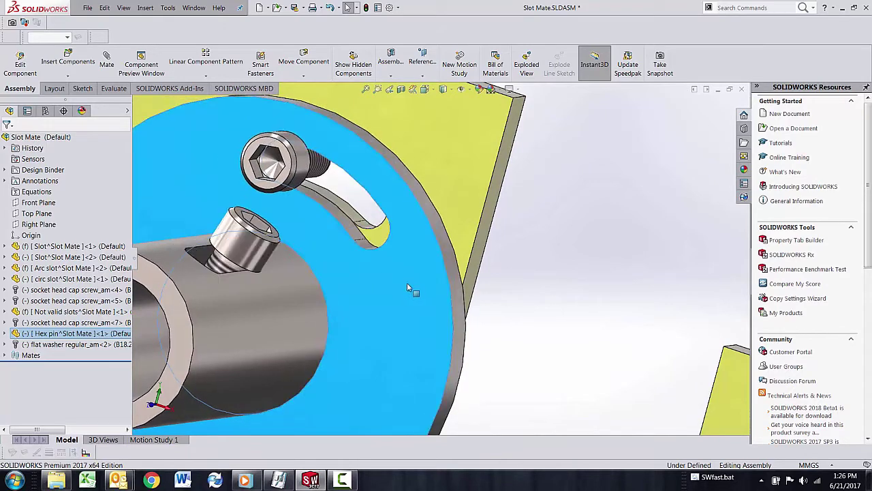
{"action": "mouse_move", "coordinate": [407, 283]}
{"action": "middle_mouse_down"}
{"action": "mouse_move", "coordinate": [243, 284]}
{"action": "mouse_move", "coordinate": [273, 286]}
{"action": "middle_mouse_up"}
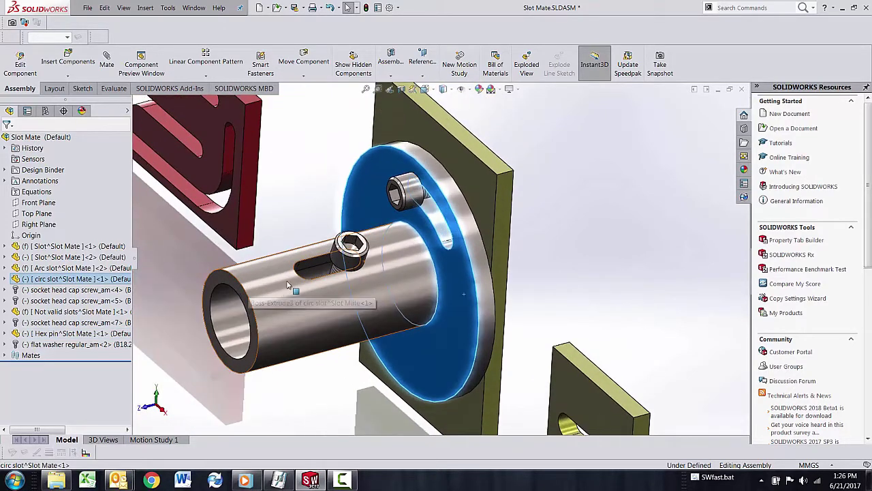
{"action": "left_click", "coordinate": [329, 273]}
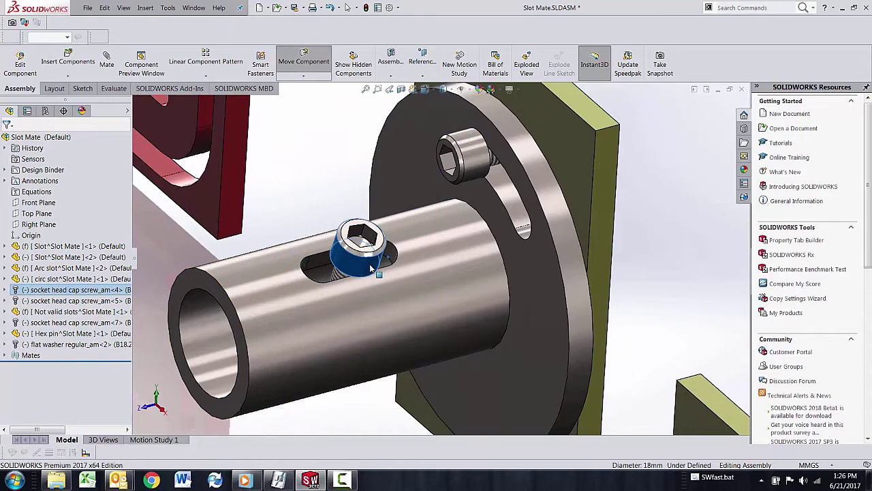
{"action": "mouse_move", "coordinate": [369, 264]}
{"action": "middle_mouse_down"}
{"action": "mouse_move", "coordinate": [424, 196]}
{"action": "mouse_move", "coordinate": [321, 288]}
{"action": "middle_mouse_up"}
{"action": "scroll", "coordinate": [424, 197], "scroll_direction": "up", "scroll_amount": 3}
{"action": "scroll", "coordinate": [368, 328], "scroll_direction": "down", "scroll_amount": 4}
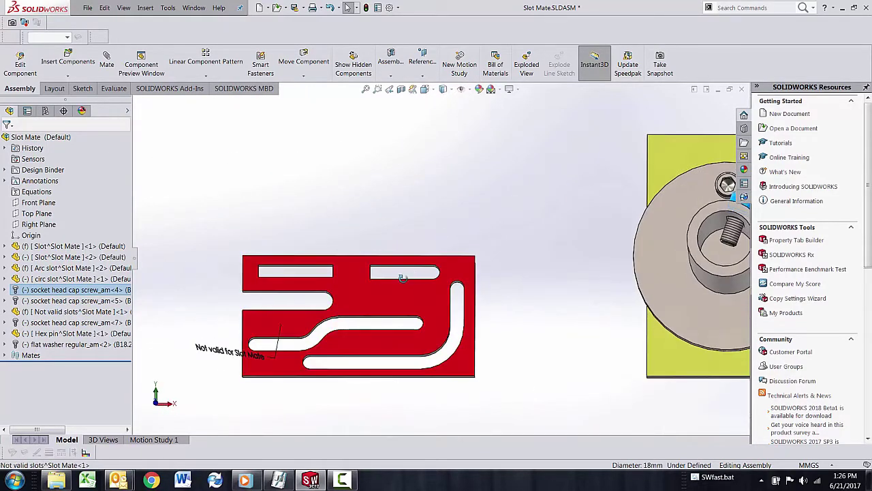
{"action": "middle_click_drag", "start_coordinate": [382, 354], "coordinate": [392, 378]}
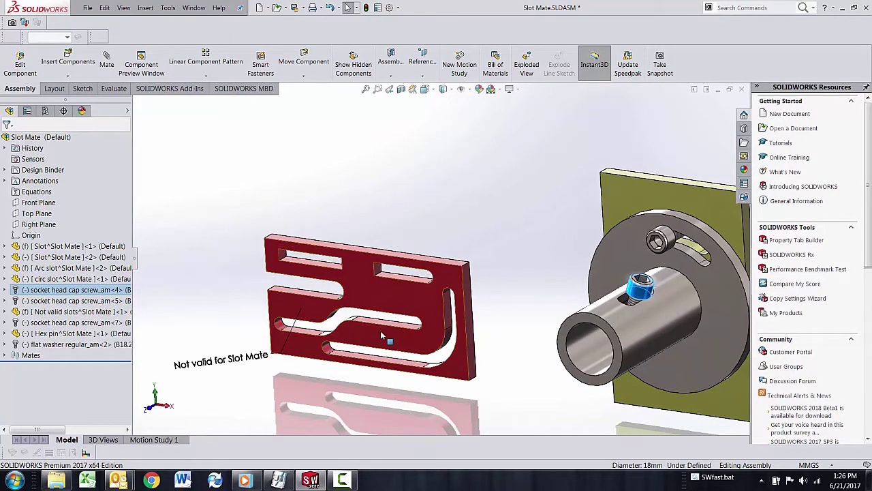
{"action": "scroll", "coordinate": [380, 331], "scroll_direction": "down", "scroll_amount": 3}
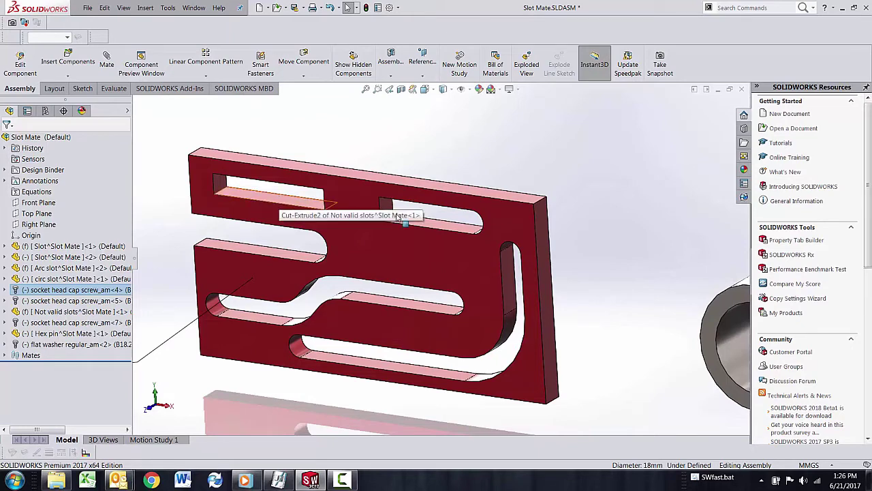
{"action": "scroll", "coordinate": [418, 253], "scroll_direction": "up", "scroll_amount": 3}
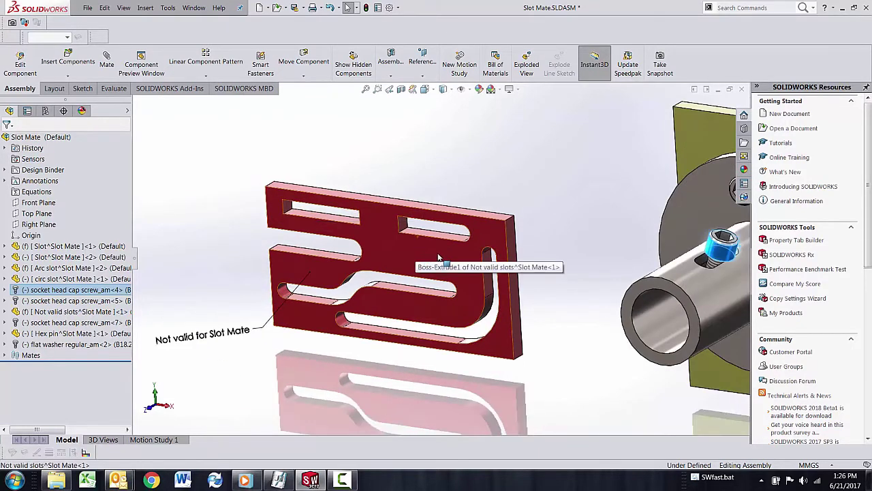
{"action": "scroll", "coordinate": [463, 258], "scroll_direction": "down", "scroll_amount": 2}
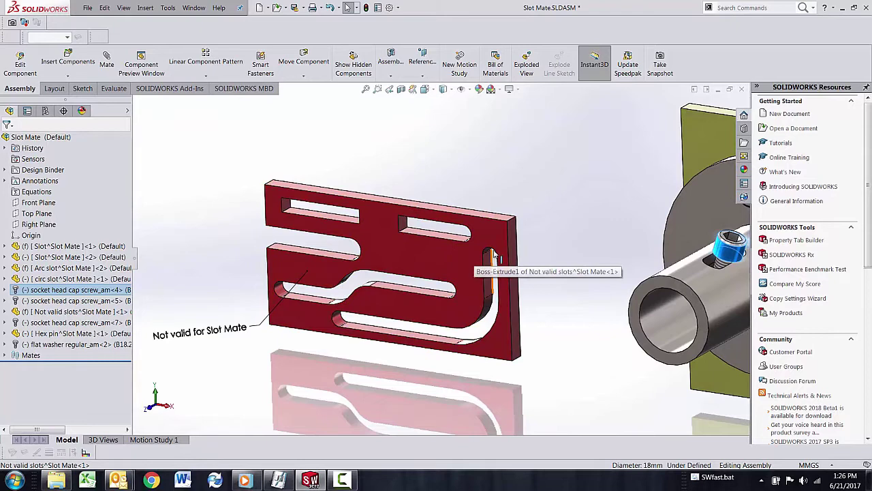
{"action": "scroll", "coordinate": [475, 257], "scroll_direction": "up", "scroll_amount": 2}
{"action": "scroll", "coordinate": [531, 236], "scroll_direction": "up", "scroll_amount": 2}
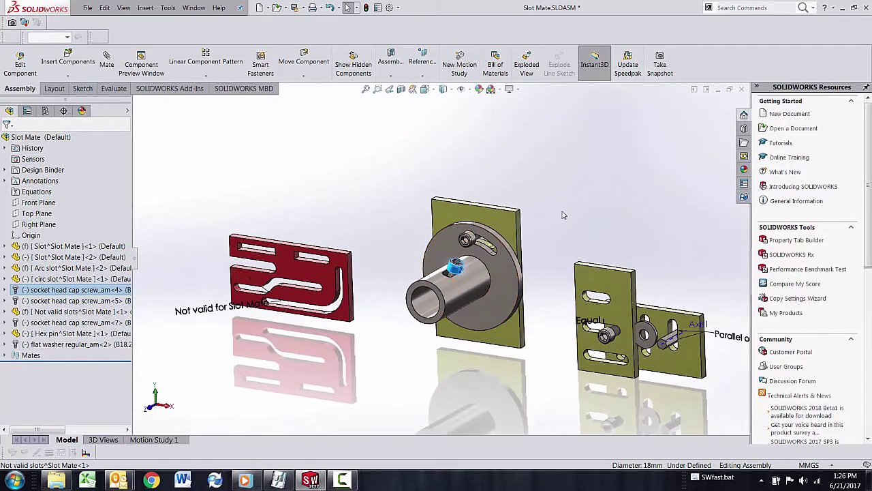
{"action": "left_click", "coordinate": [562, 215]}
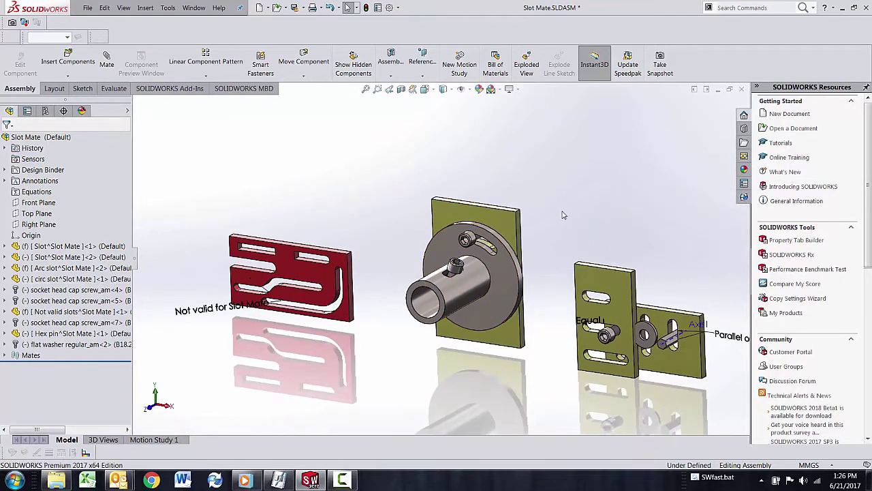